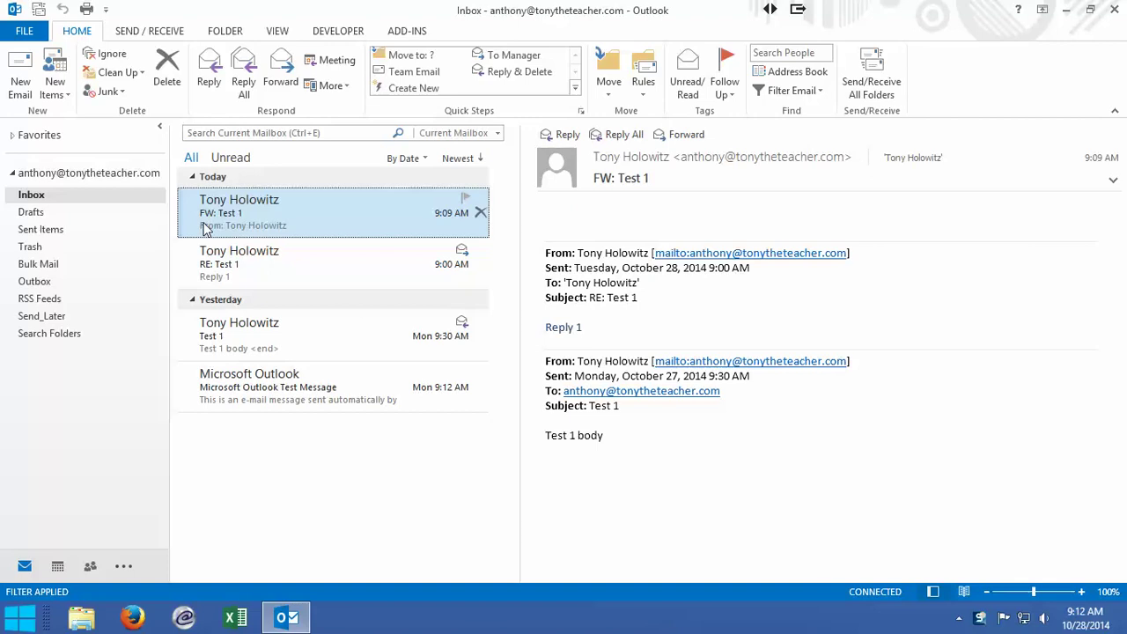
Step: Start a new blank email message from the Home tab
click(19, 79)
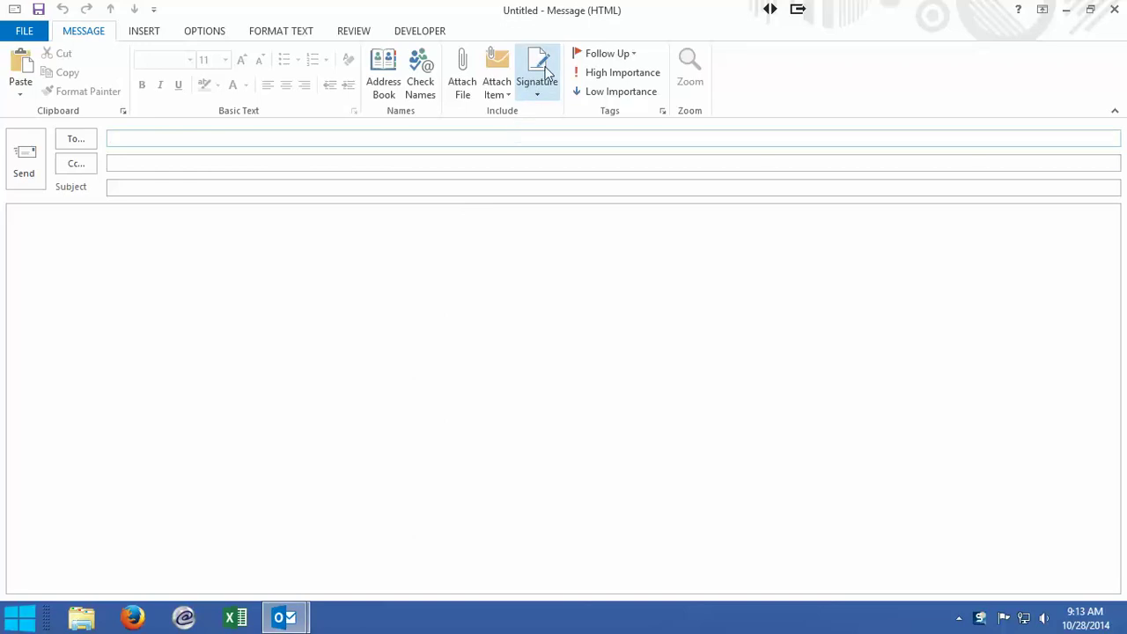
Step: Open Signatures and Stationery from the message's Signature menu, showing the existing Reply 2014 signature
click(539, 98)
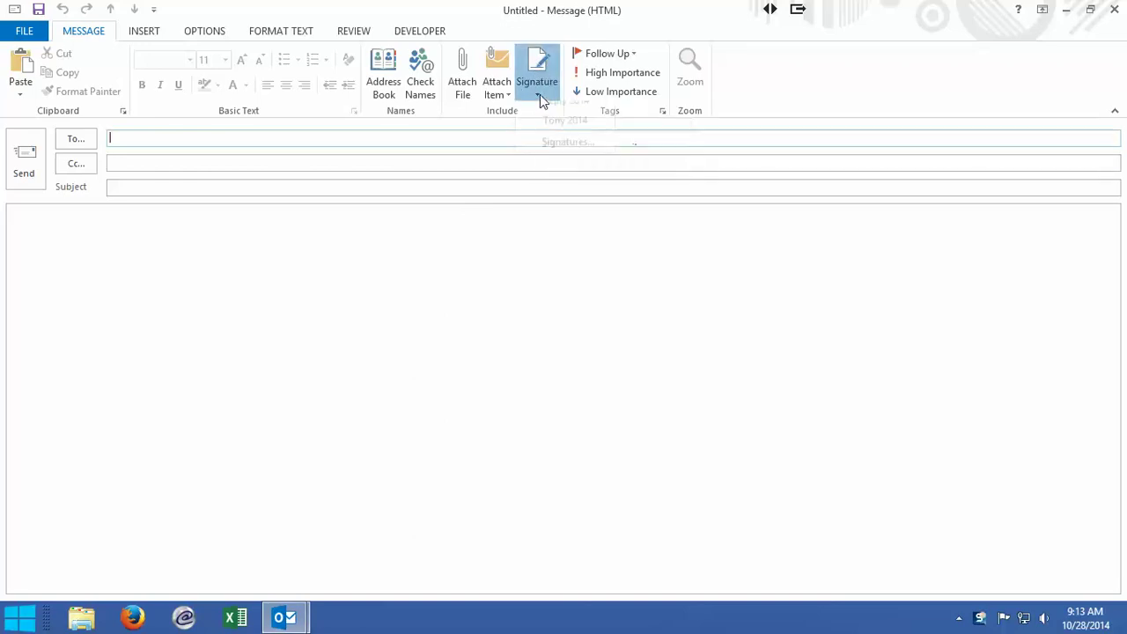
click(559, 154)
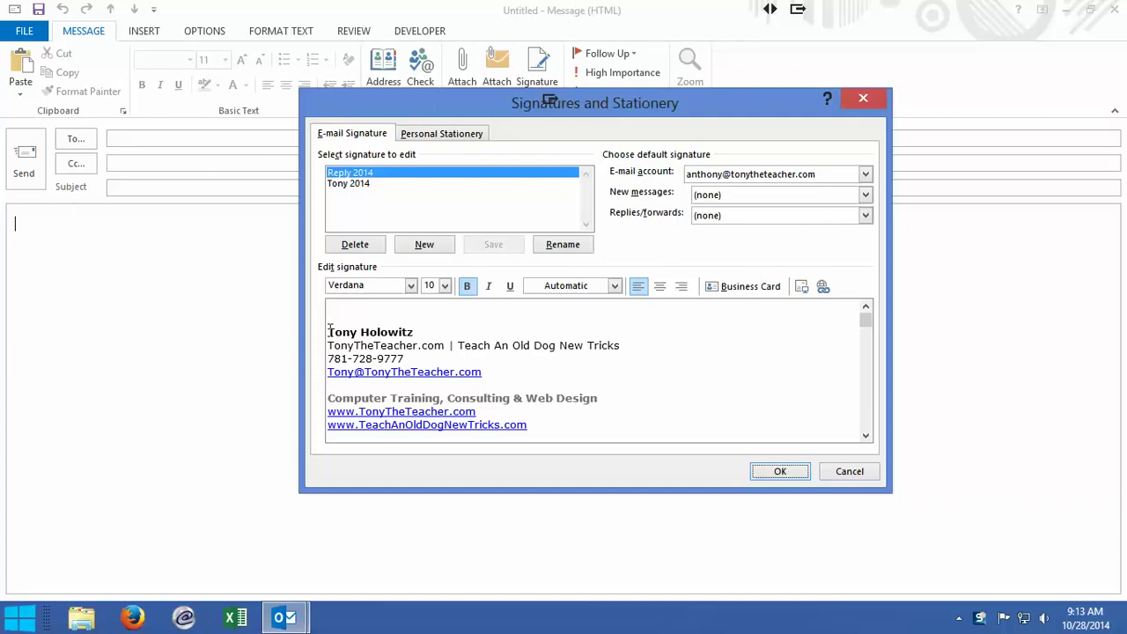
mouse_move(322, 334)
mouse_down()
mouse_move(435, 348)
mouse_move(529, 427)
mouse_up()
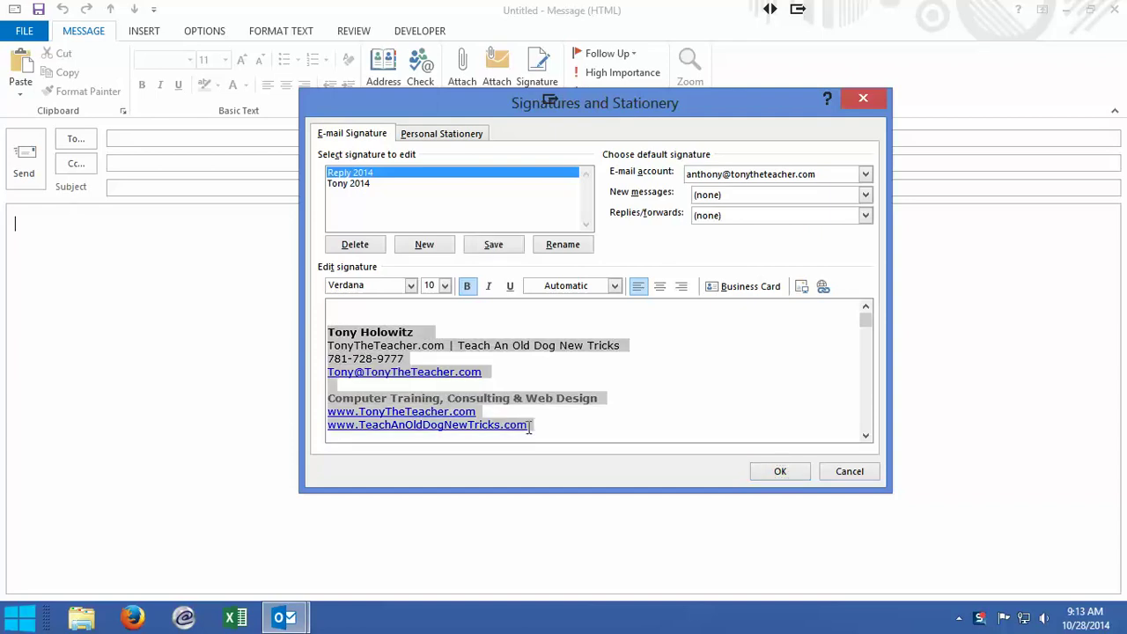
click(529, 331)
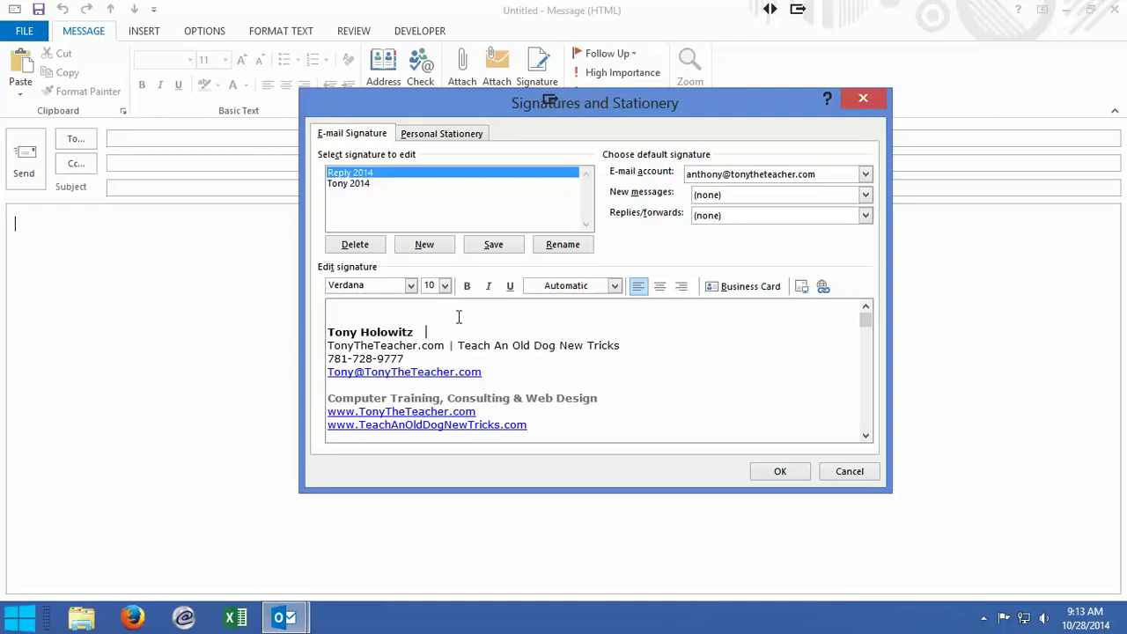
Step: Create a new signature named with the author's first name and add blank lines to its body
click(424, 246)
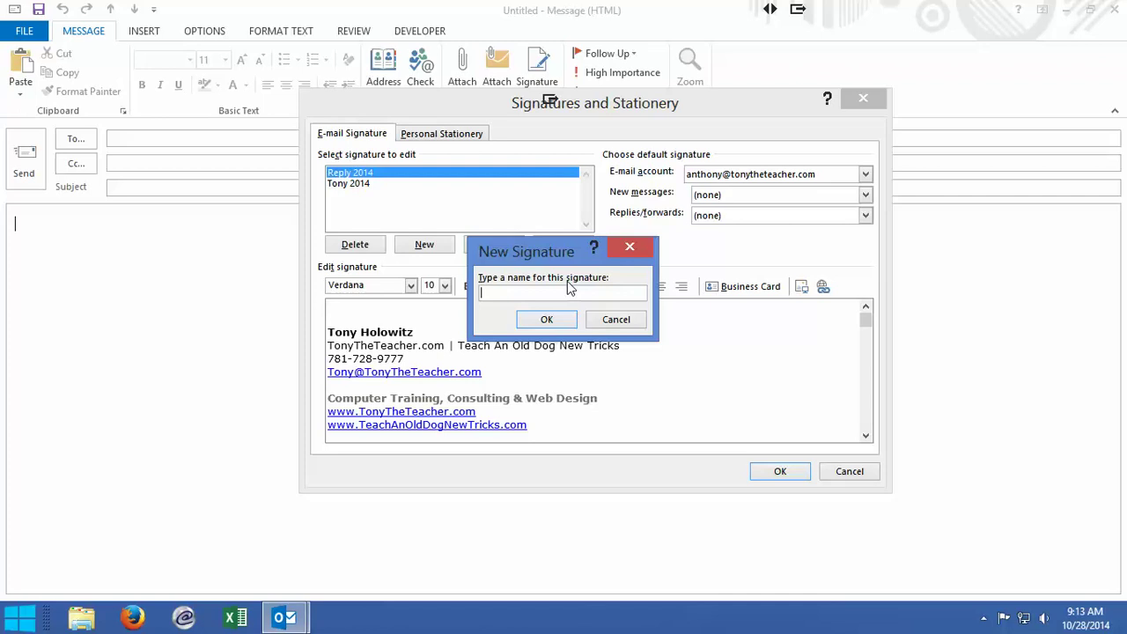
text(Anthony)
click(547, 320)
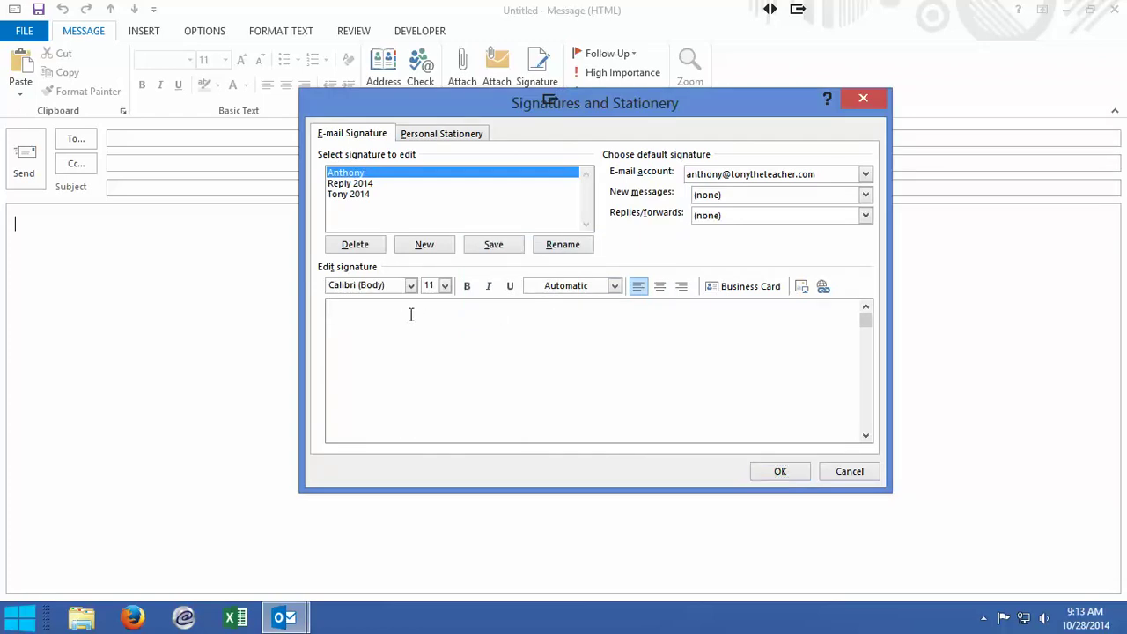
key(Return)
key(Return)
text(Anthony Holowitz)
key(BackSpace)
text(z )
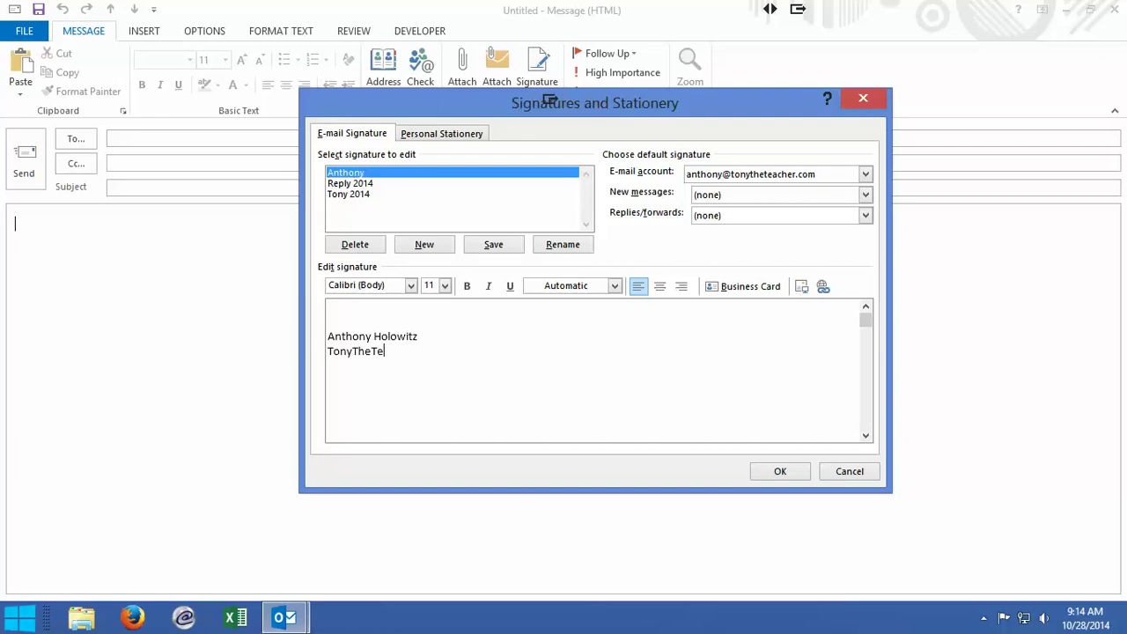
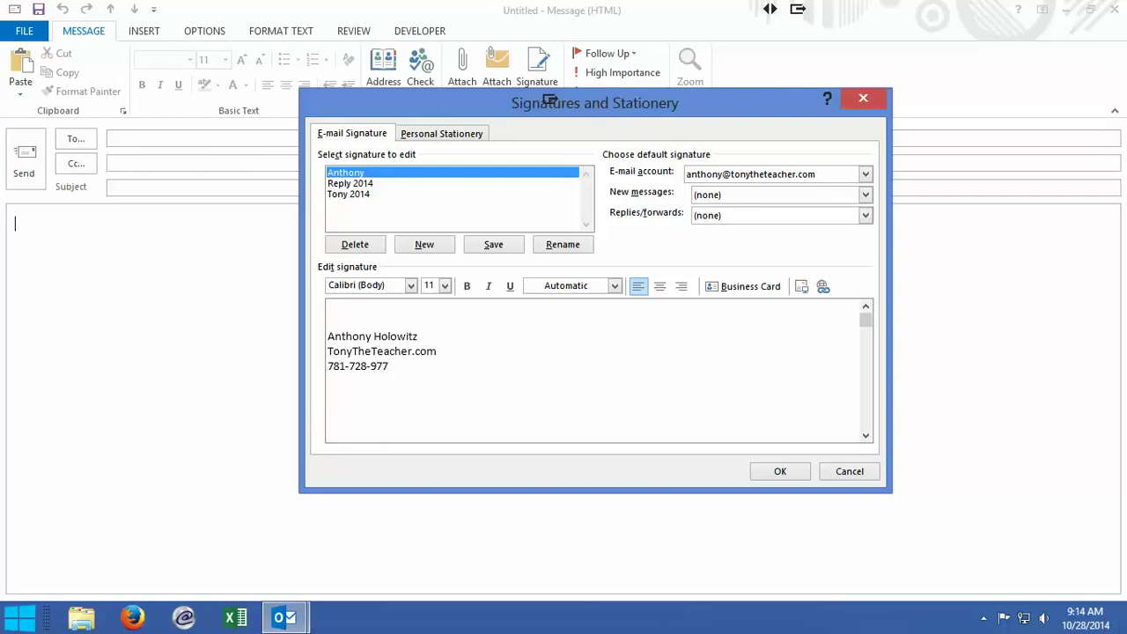
key(Return)
text(www.TeachAnOld)
text(NewTr)
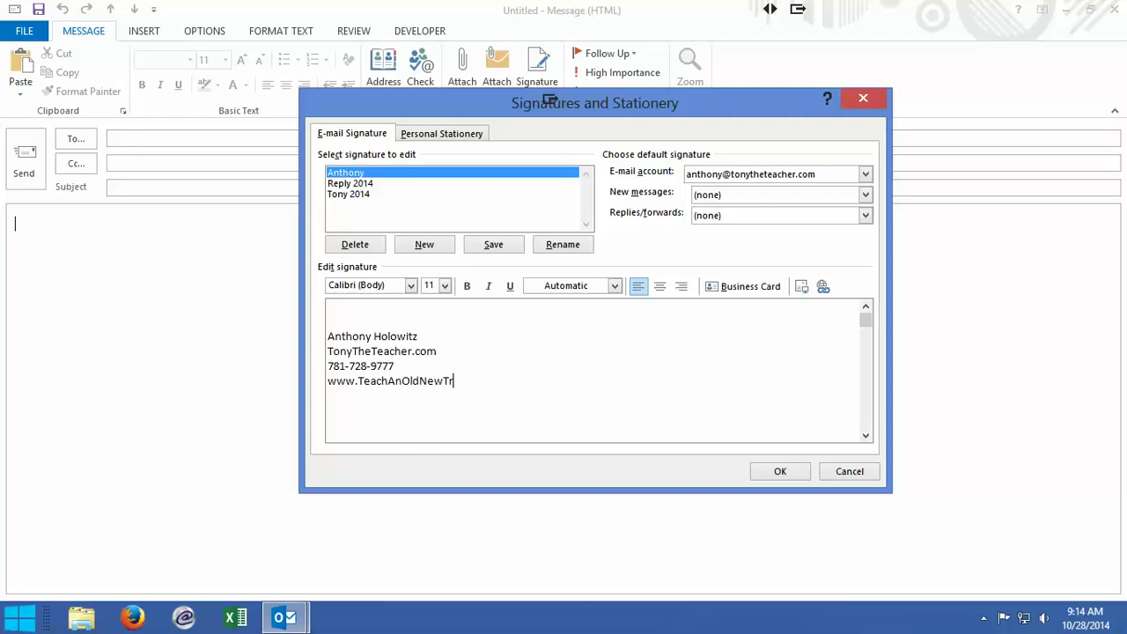
text(icks.com)
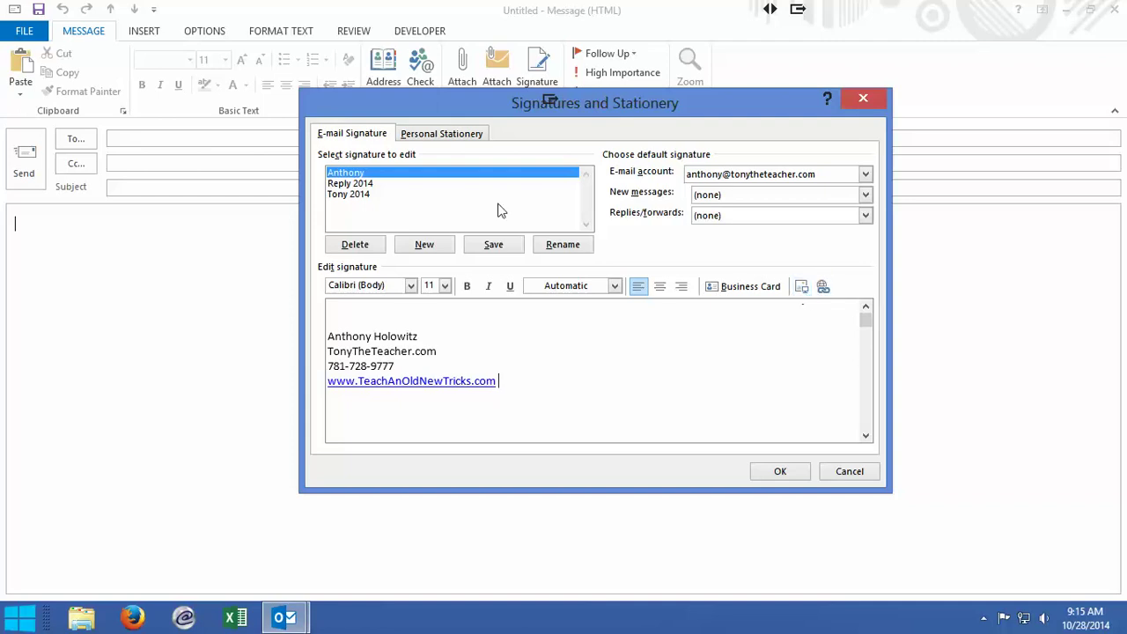
drag(421, 336, 334, 337)
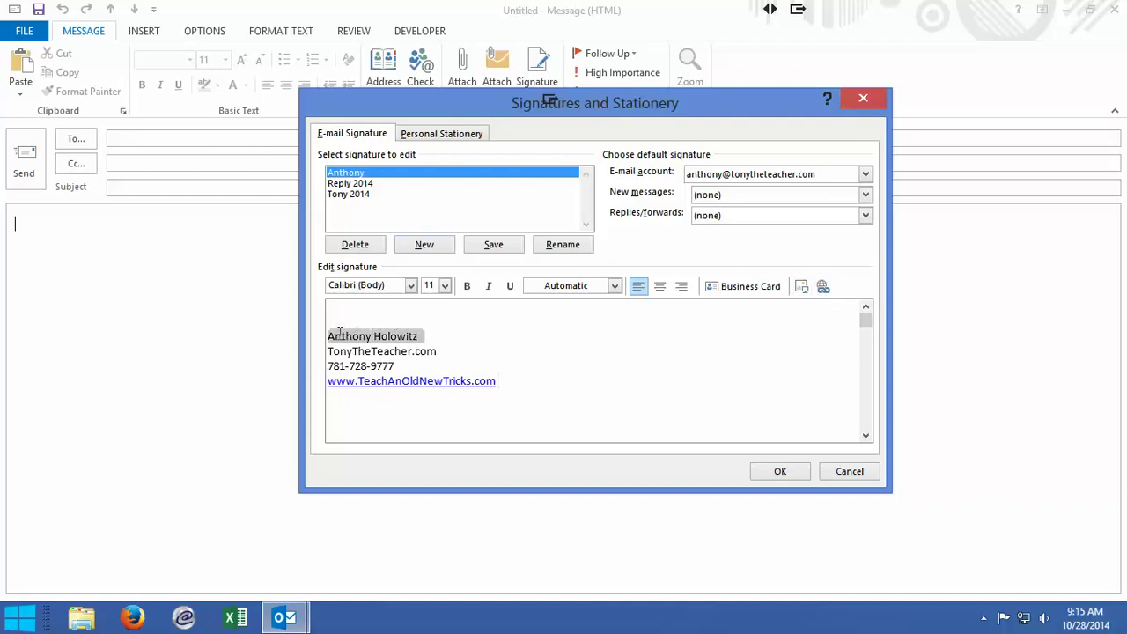
Step: Format the signature's name line as 14-point bold gray text
click(444, 285)
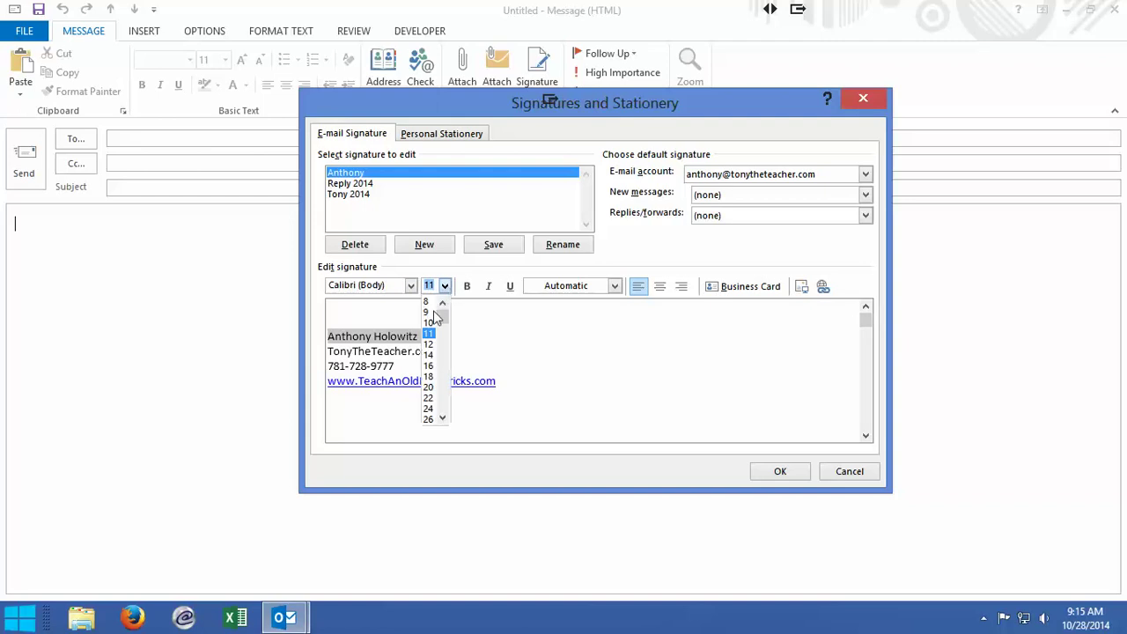
click(429, 355)
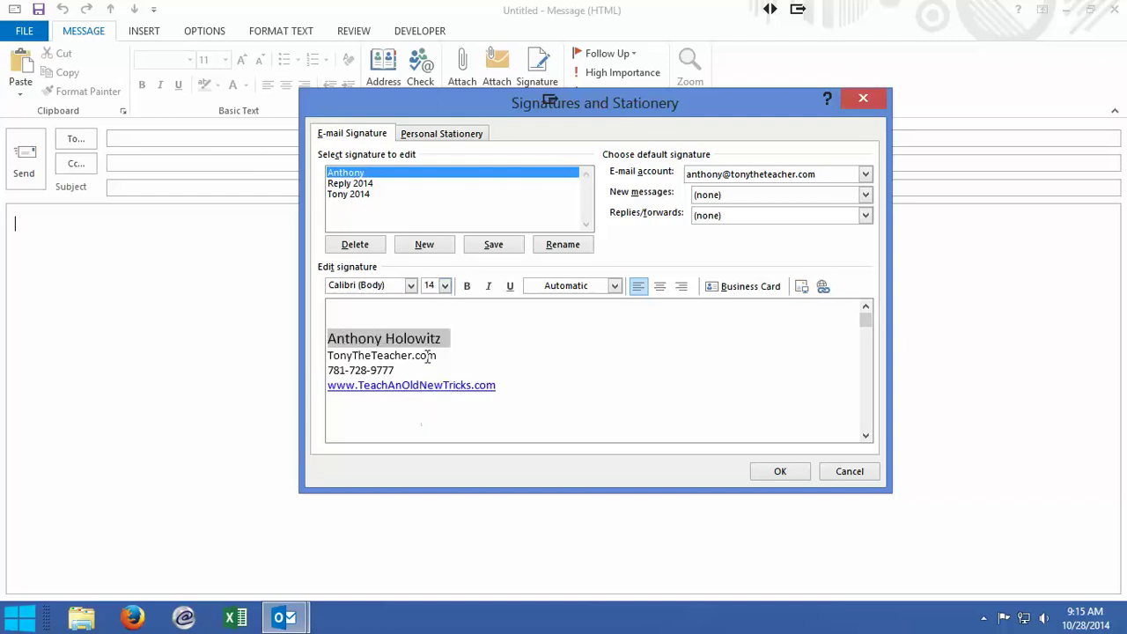
click(467, 287)
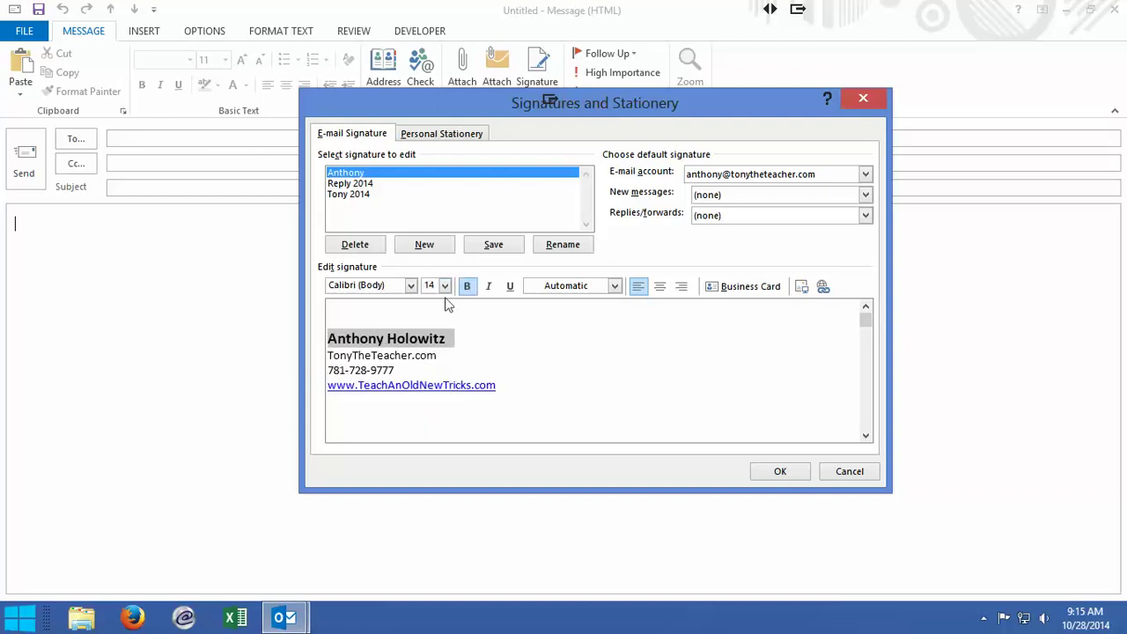
click(614, 286)
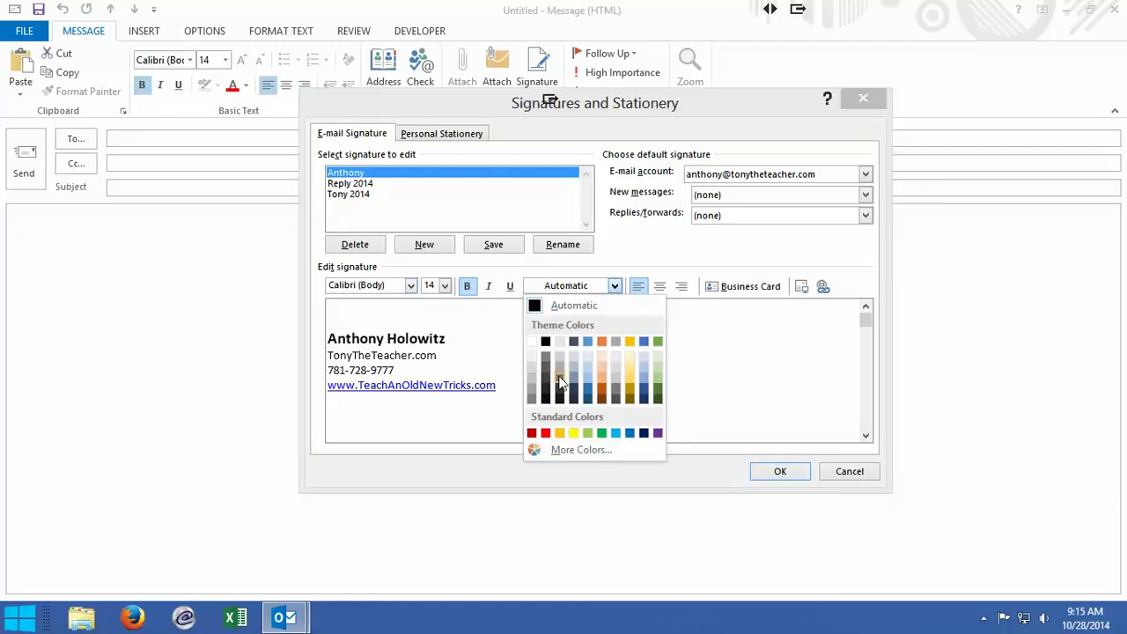
click(446, 340)
drag(443, 348, 357, 342)
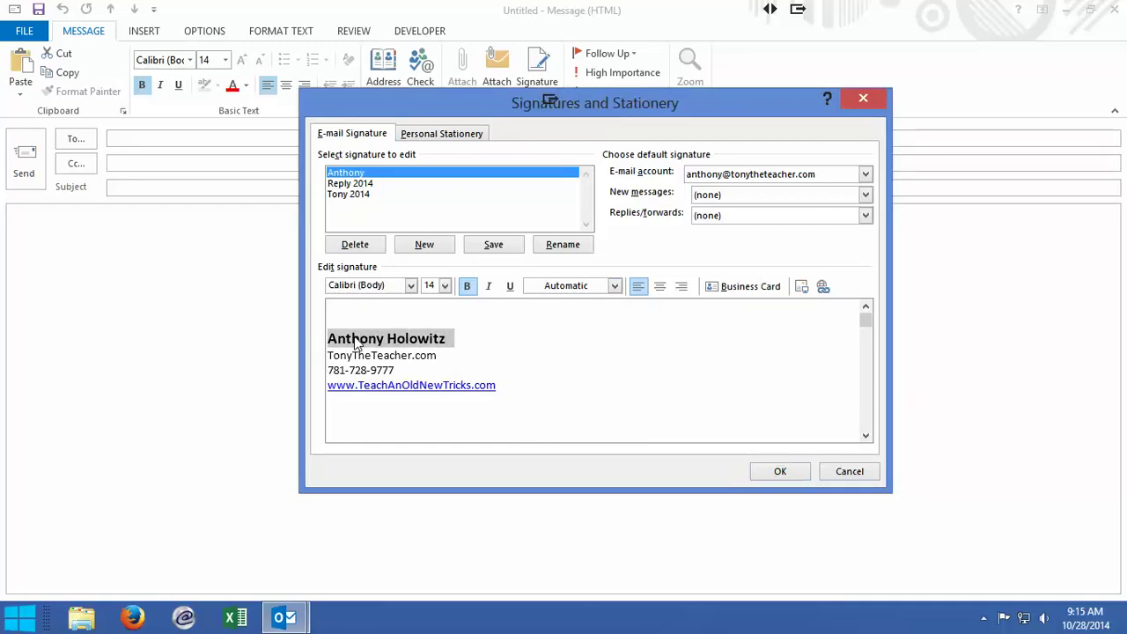
click(614, 286)
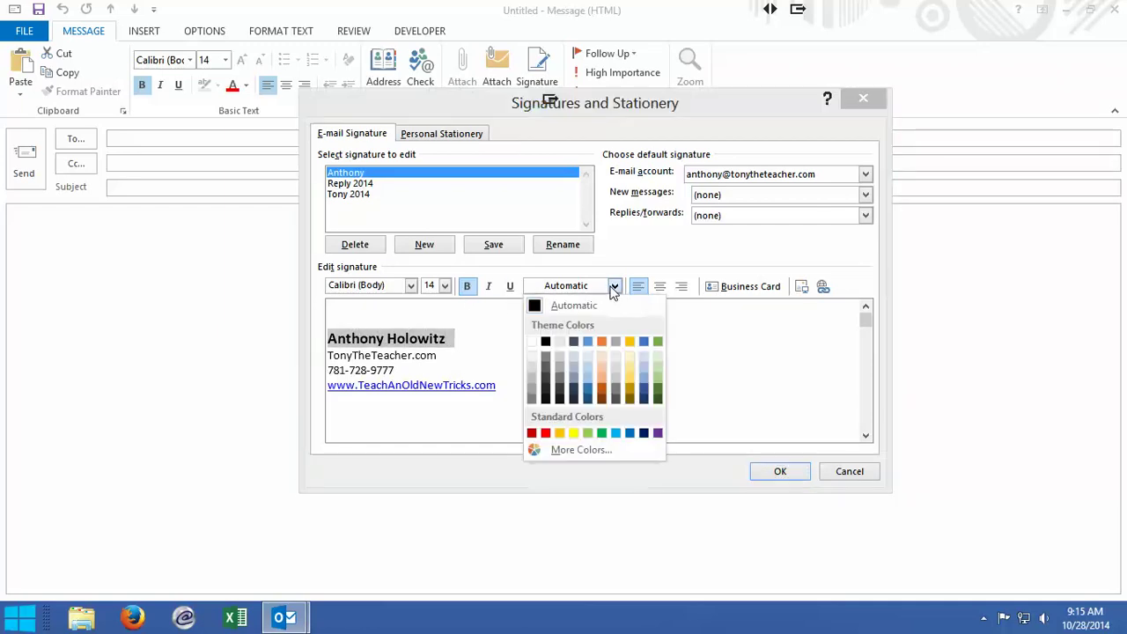
click(560, 378)
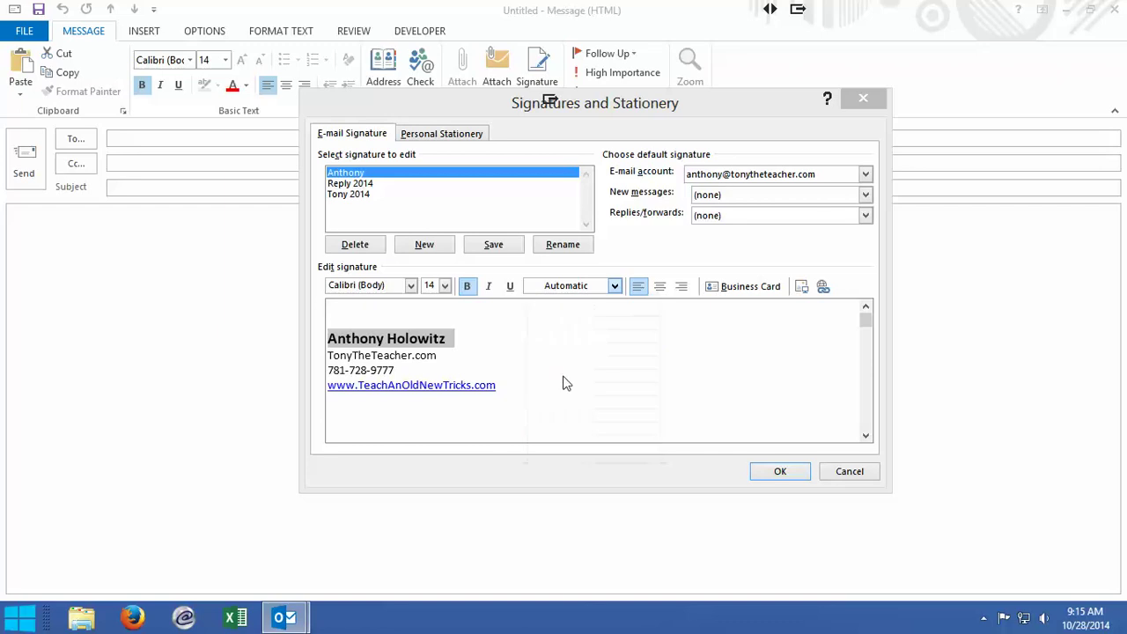
click(465, 344)
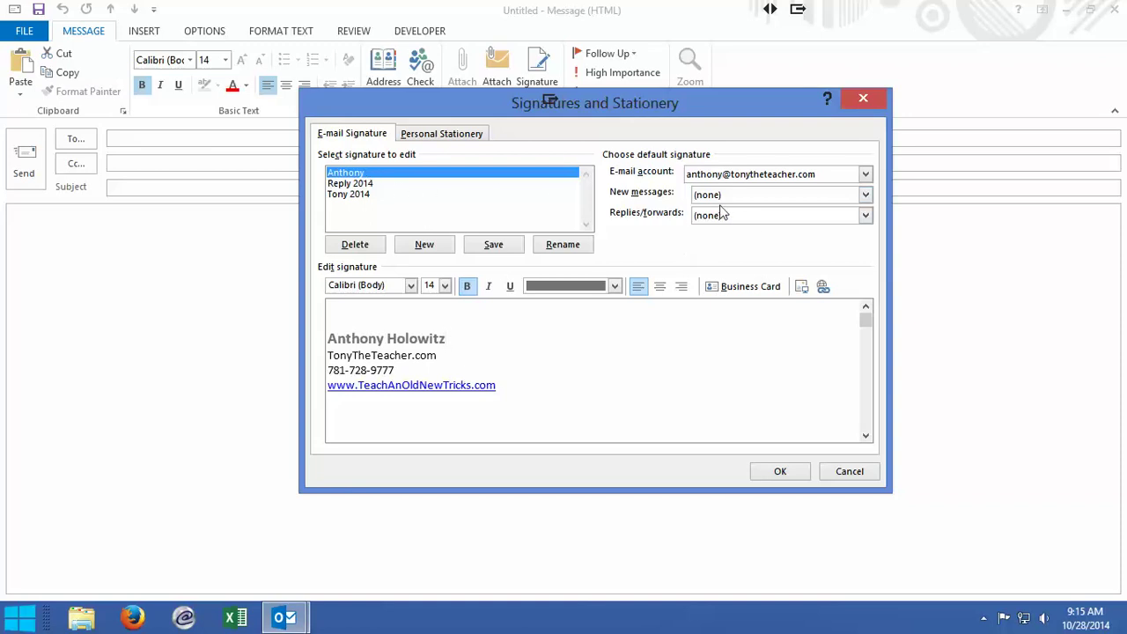
Step: Make the new signature the default for new messages and replies/forwards, and save the settings
click(865, 196)
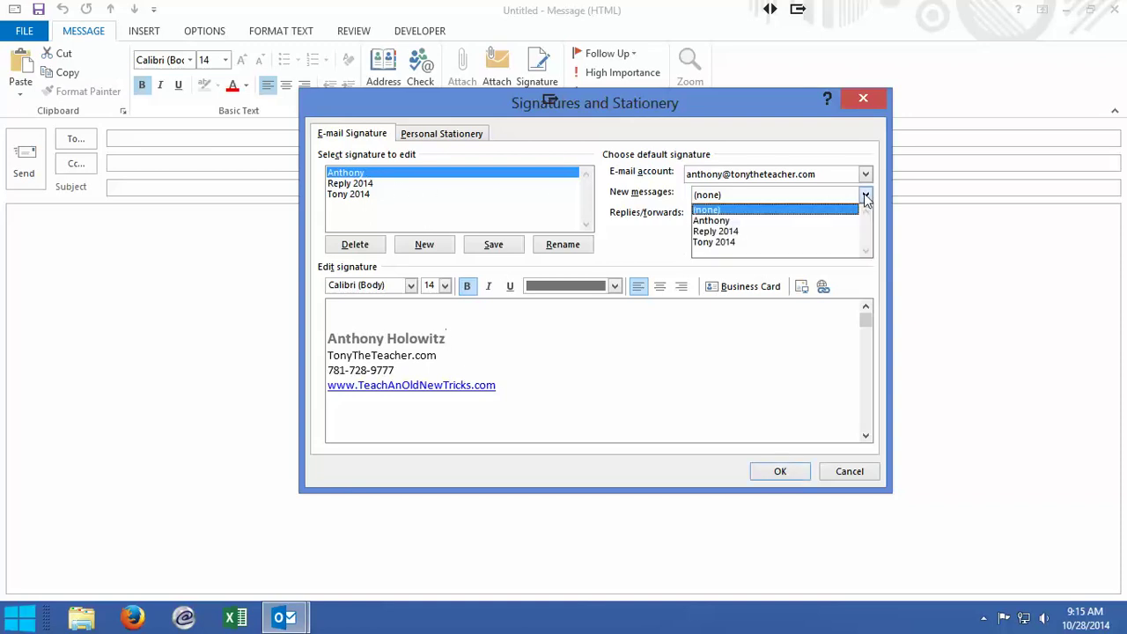
click(714, 221)
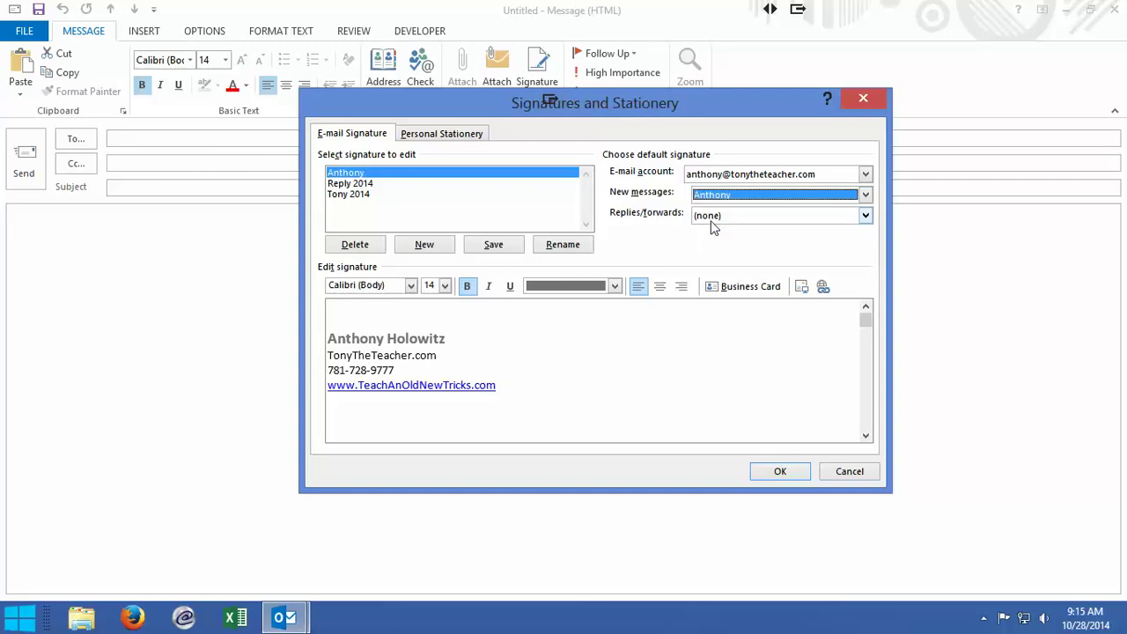
click(866, 216)
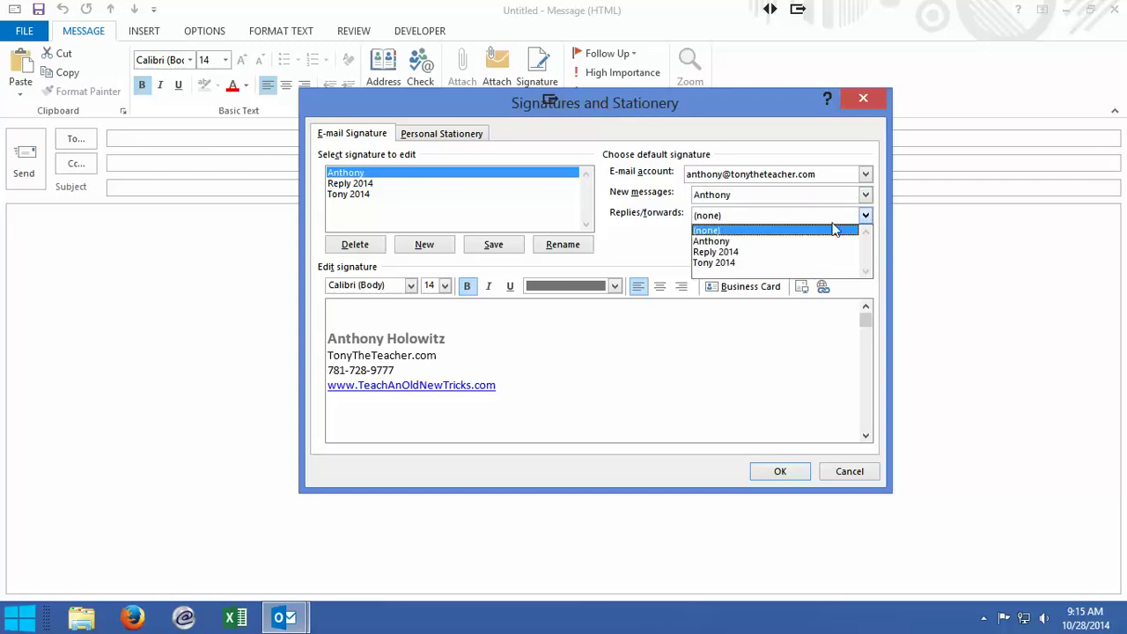
click(723, 241)
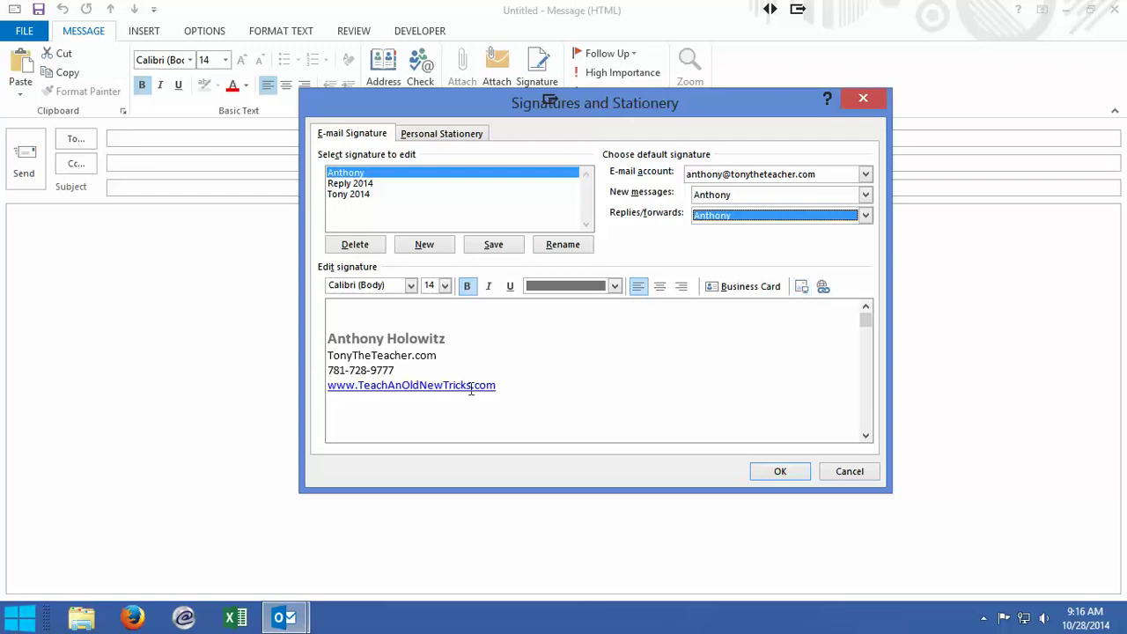
click(782, 470)
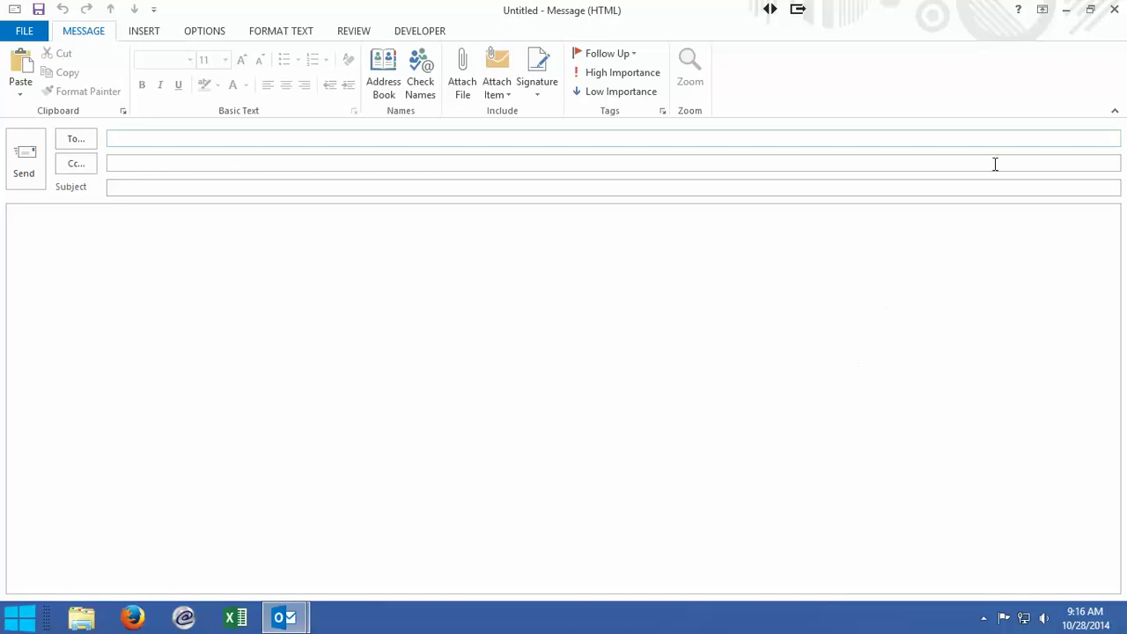
Step: Discard the blank message and open a new email that includes the new signature
click(1115, 10)
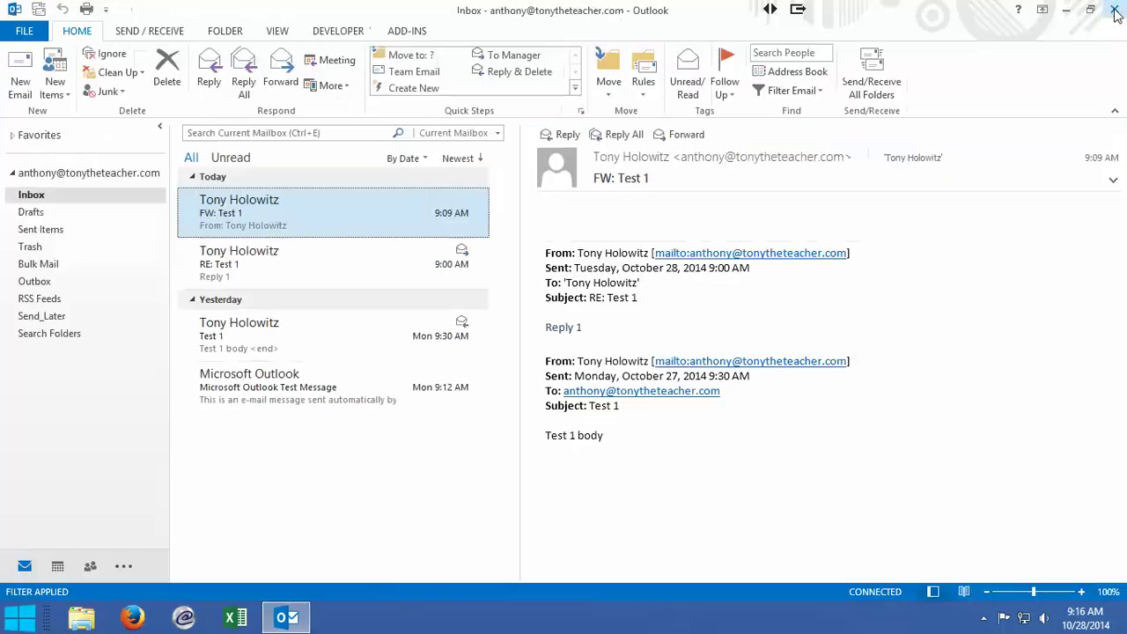
click(12, 75)
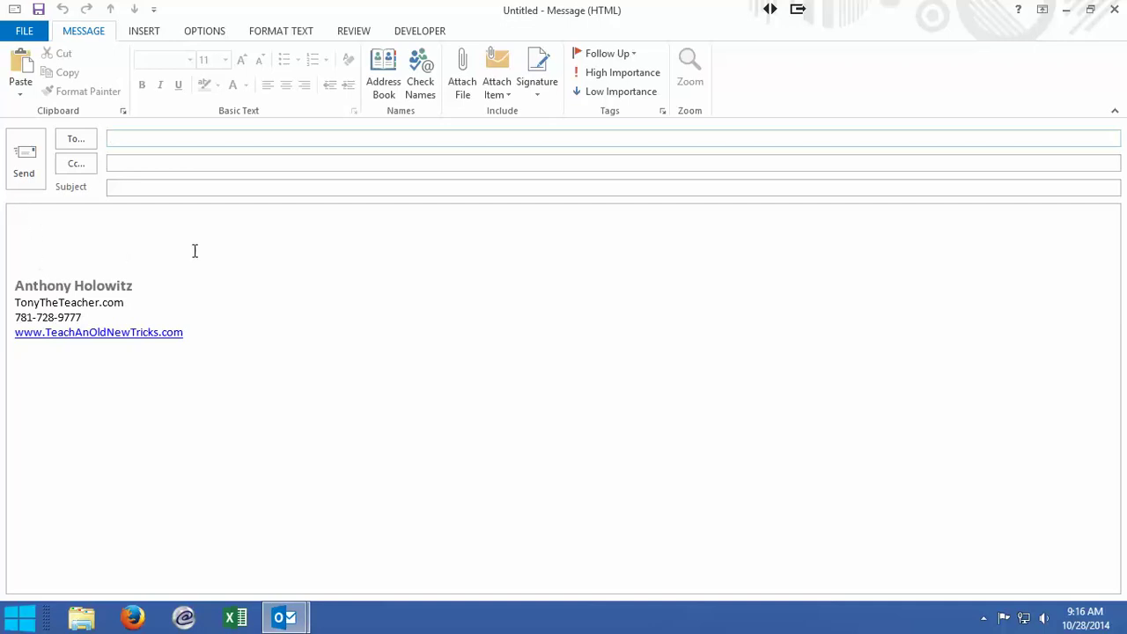
Step: Send a test email to the account's own address with subject 'Signature' and a short body line
text(an)
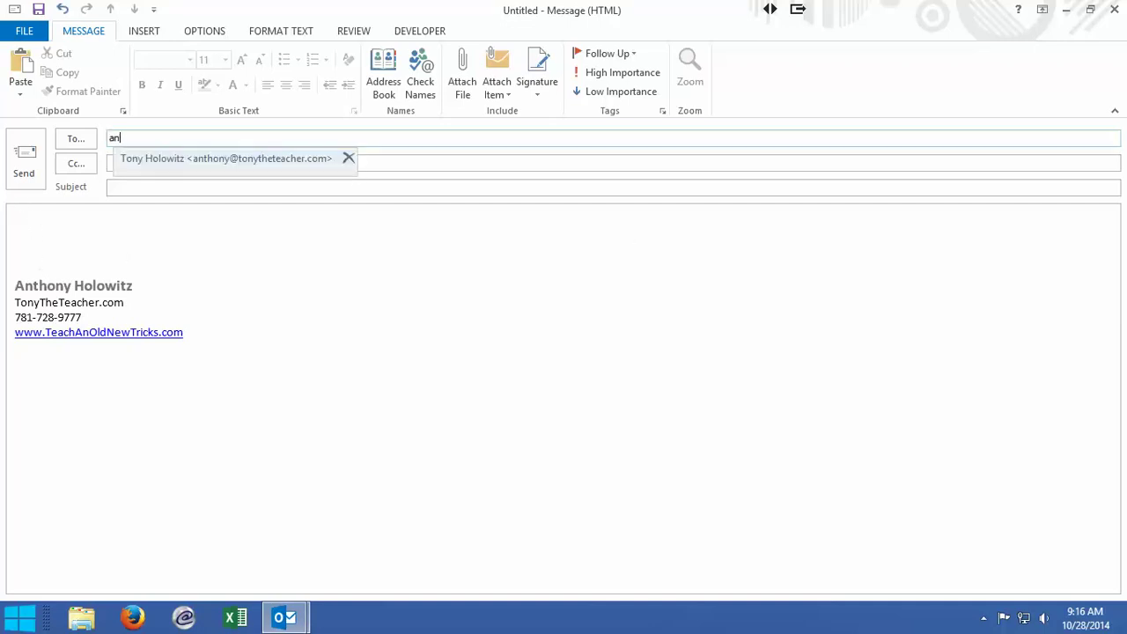
text(thony)
key(Return)
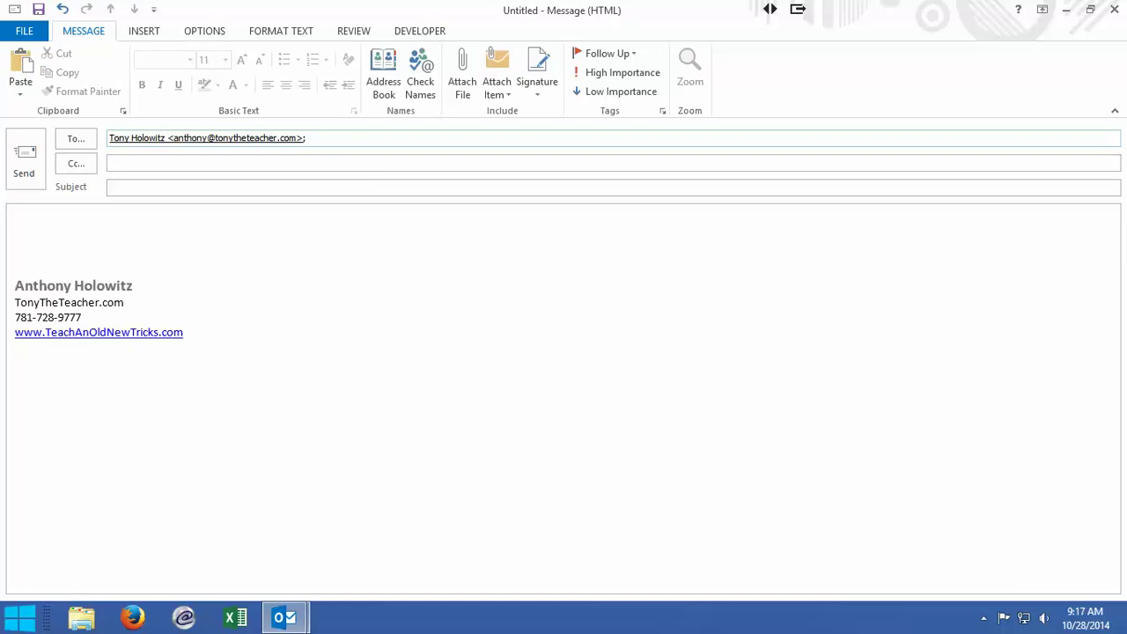
key(Tab)
key(Tab)
text(Signature)
click(16, 212)
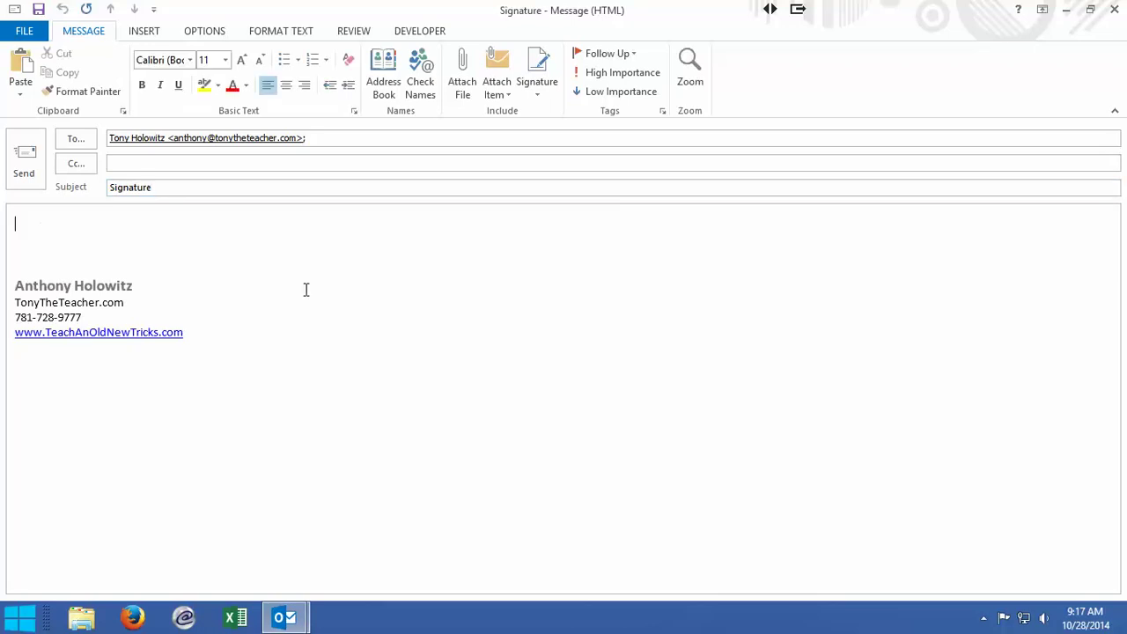
text(tony)
click(24, 163)
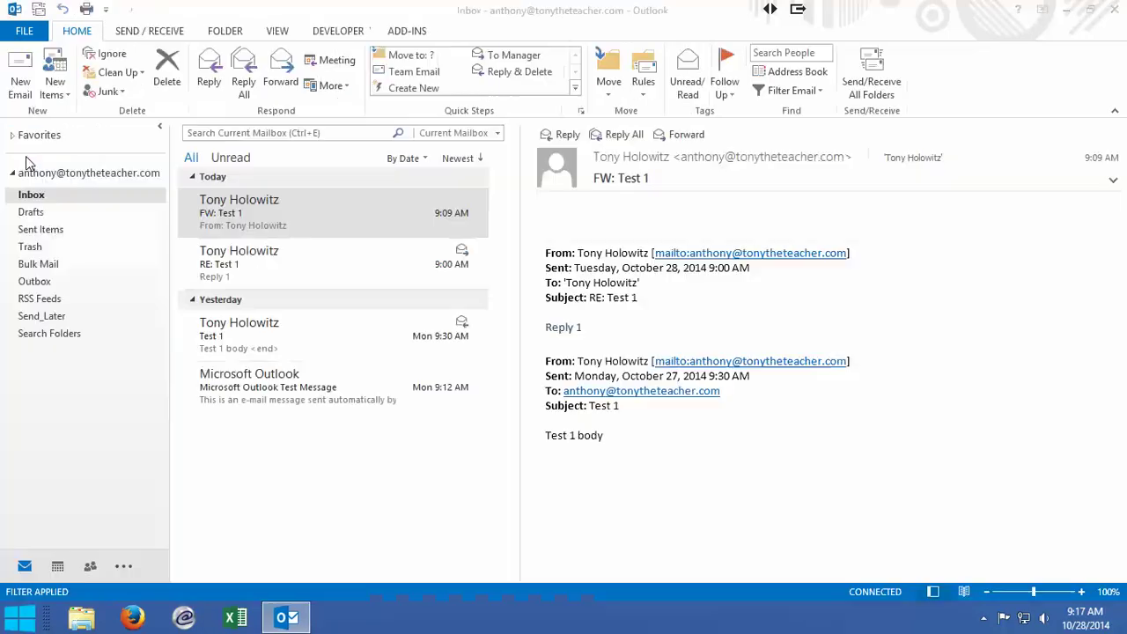